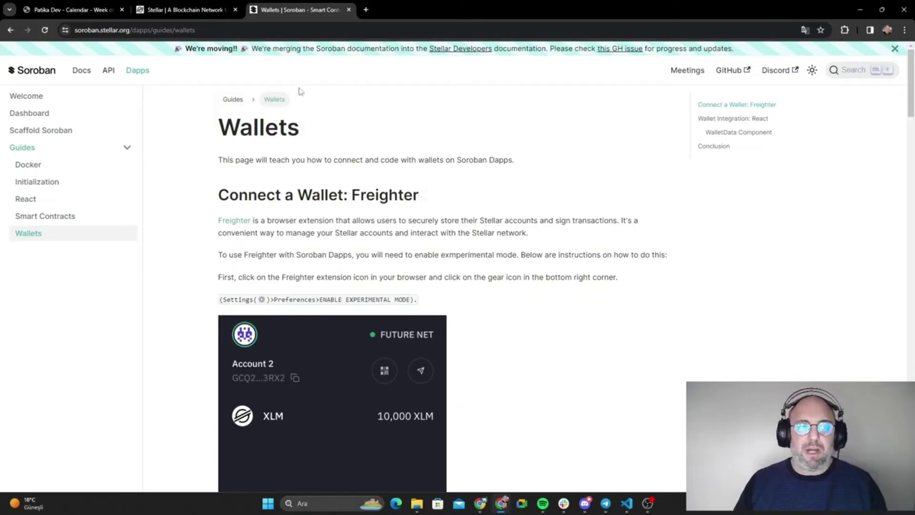
# Select the end of the page address and part of the Connect a Wallet heading in the Soroban Wallets guide
pyautogui.moveTo(200, 30); pyautogui.dragTo(78, 31)
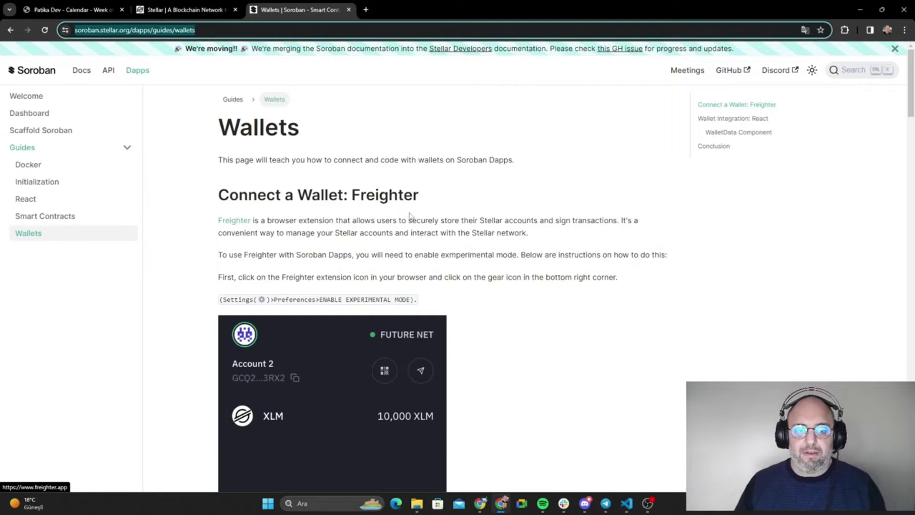
pyautogui.moveTo(419, 195); pyautogui.dragTo(379, 196)
# Open the Freighter link in a new tab and add Freighter to Chrome from its Web Store page
pyautogui.rightClick(242, 223)
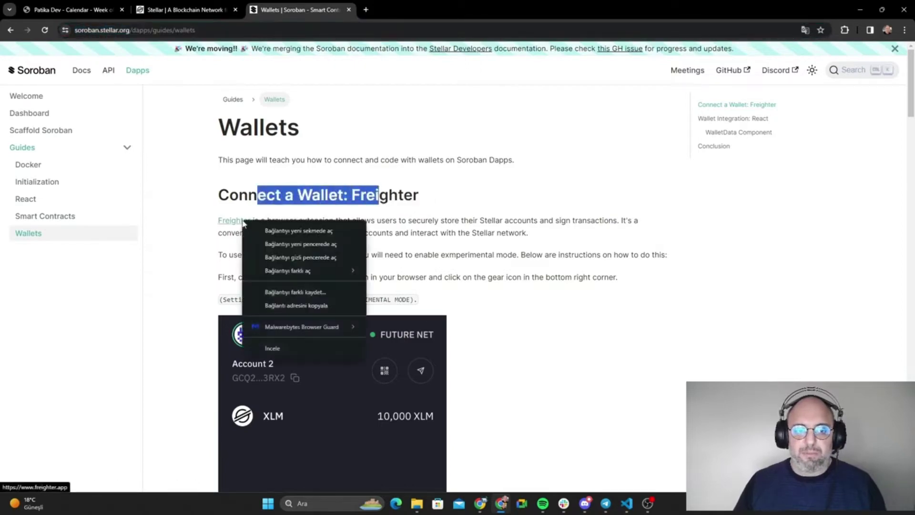
pyautogui.click(301, 231)
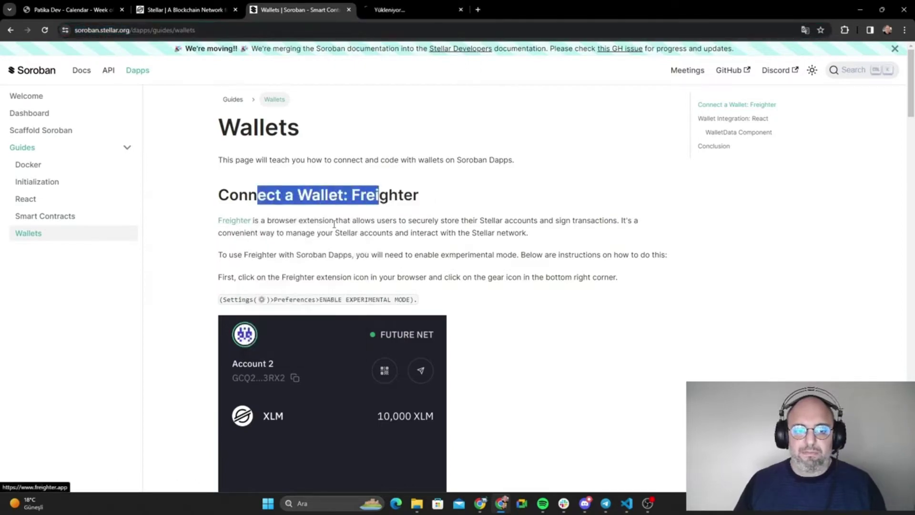
pyautogui.click(409, 10)
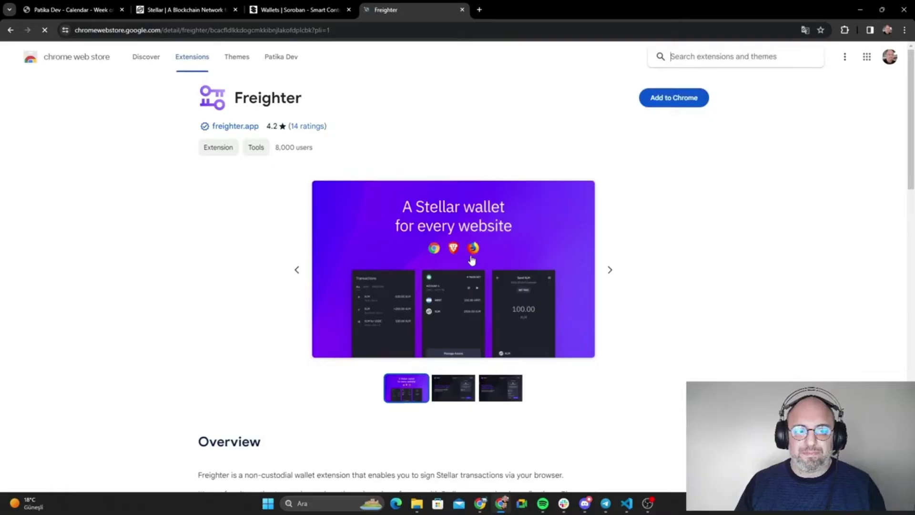
pyautogui.click(673, 99)
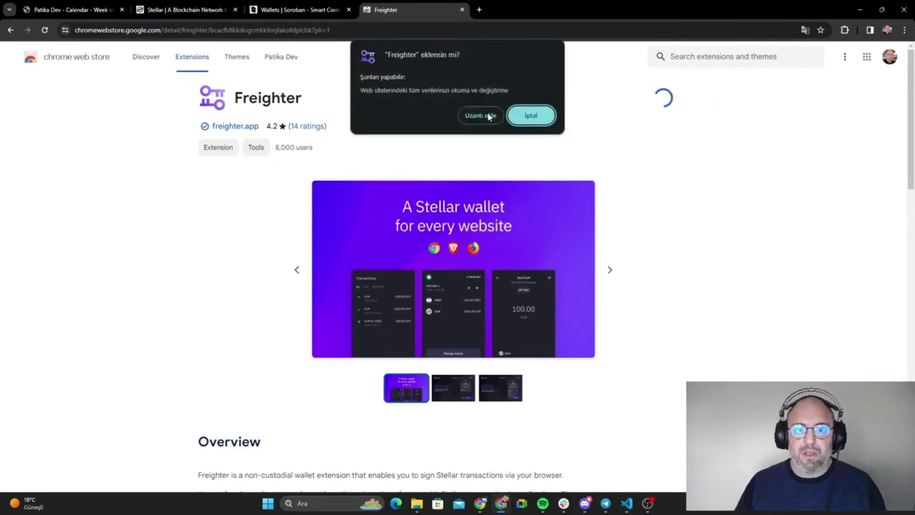
pyautogui.click(482, 116)
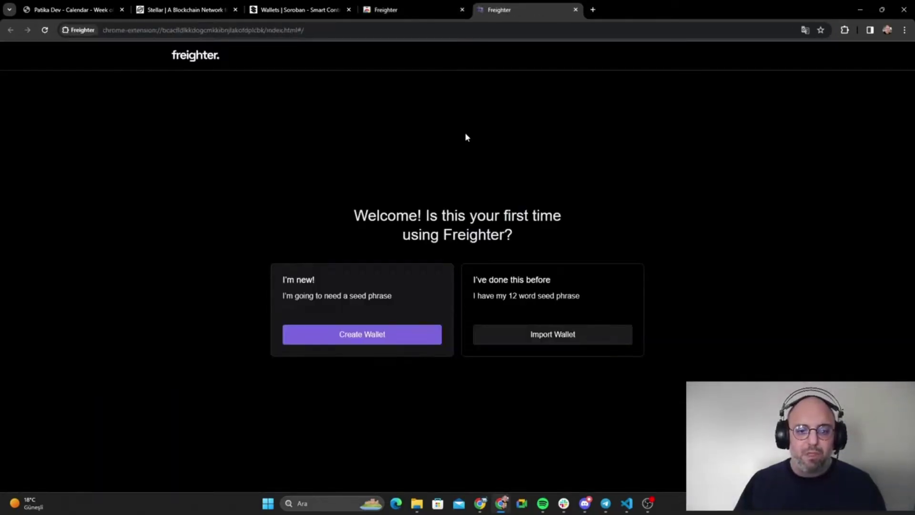
# Back in the 'Wallets | Soroban' tab, scroll to the gear icon and Settings screenshots
pyautogui.click(395, 14)
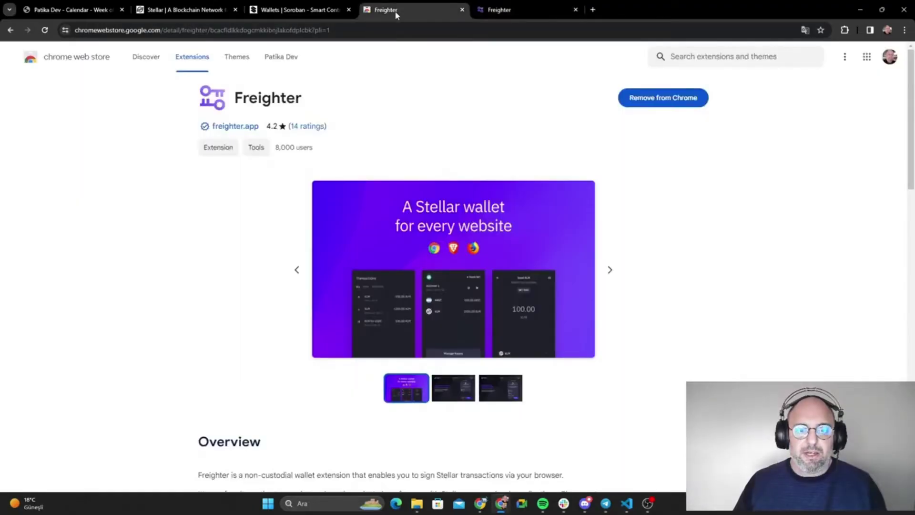
pyautogui.click(314, 11)
pyautogui.scroll(-2, 486, 292)
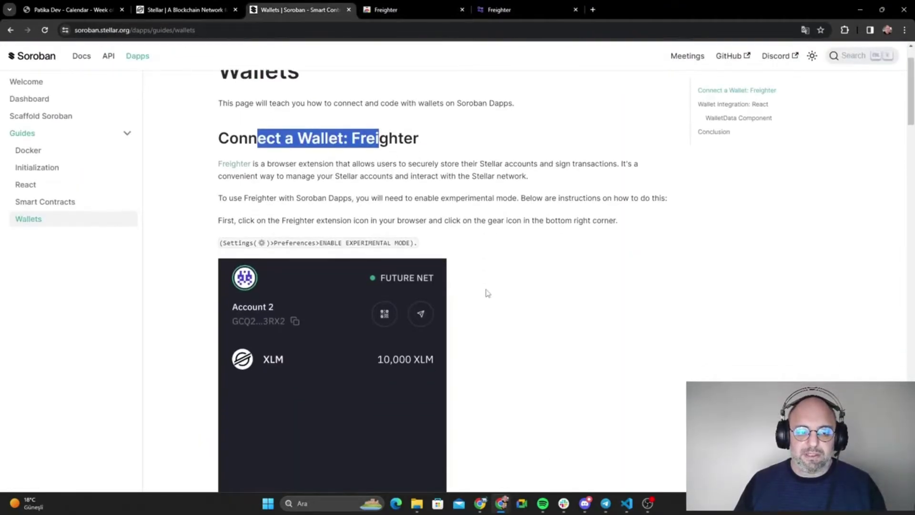
pyautogui.moveTo(279, 159); pyautogui.dragTo(461, 183)
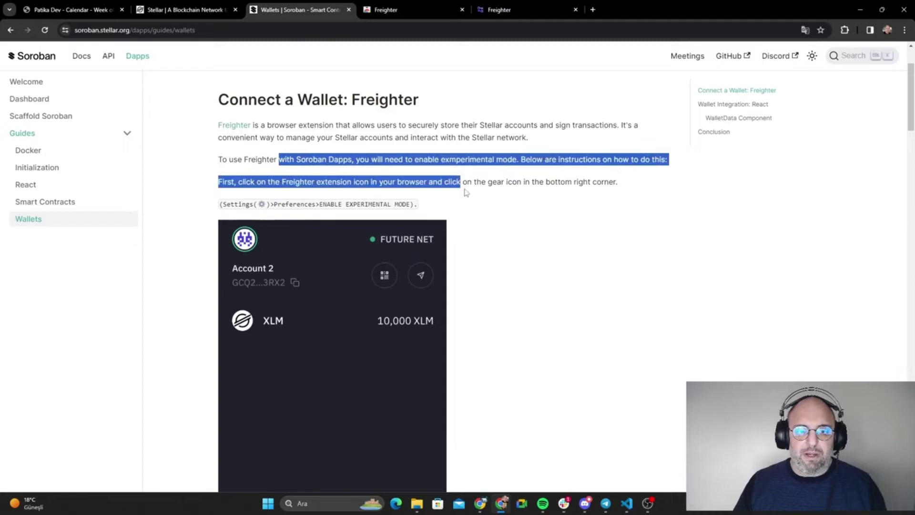
pyautogui.scroll(-3, 488, 261)
pyautogui.scroll(3, 486, 261)
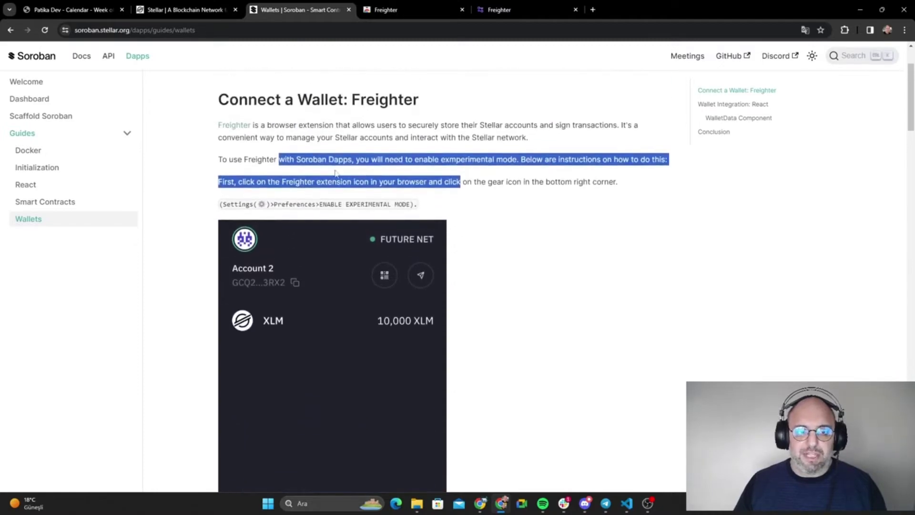
pyautogui.click(374, 182)
pyautogui.scroll(-4, 439, 329)
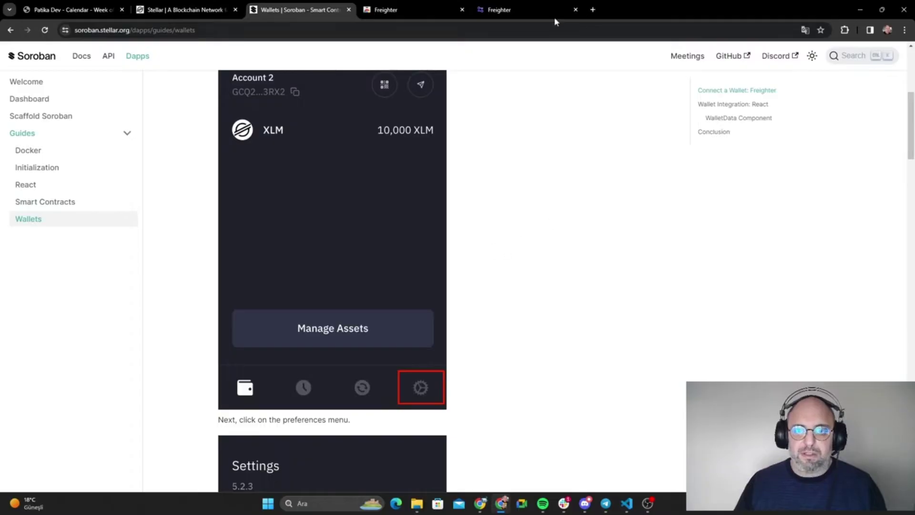
# Create a new Freighter wallet, entering and confirming a password and accepting the Terms of Use
pyautogui.click(515, 8)
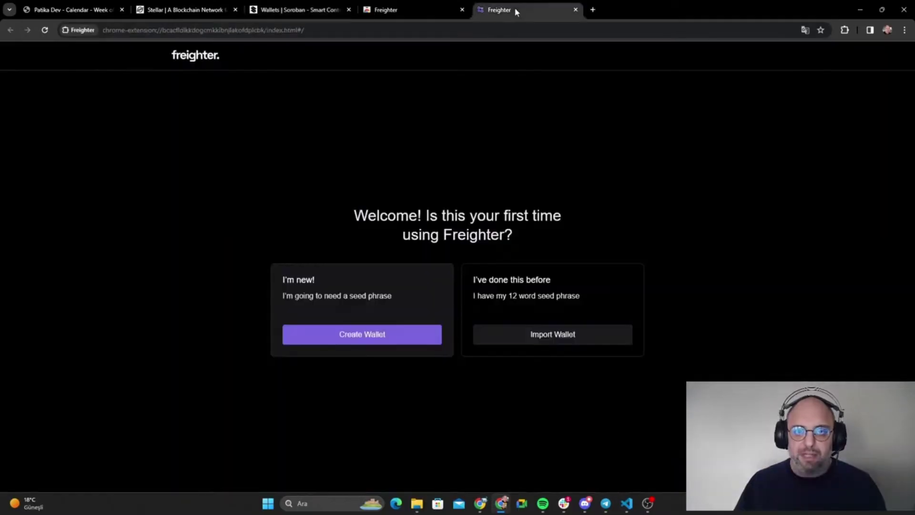
pyautogui.click(373, 336)
pyautogui.click(414, 161)
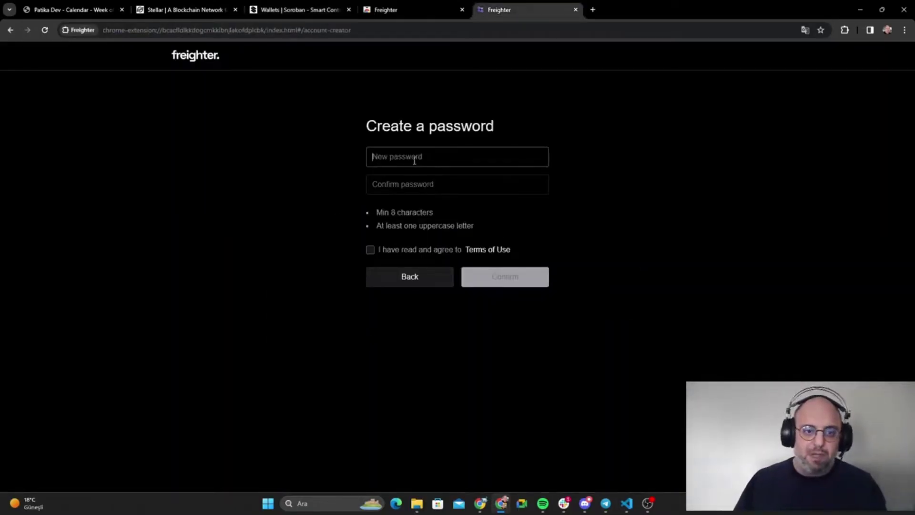
pyautogui.write('••')
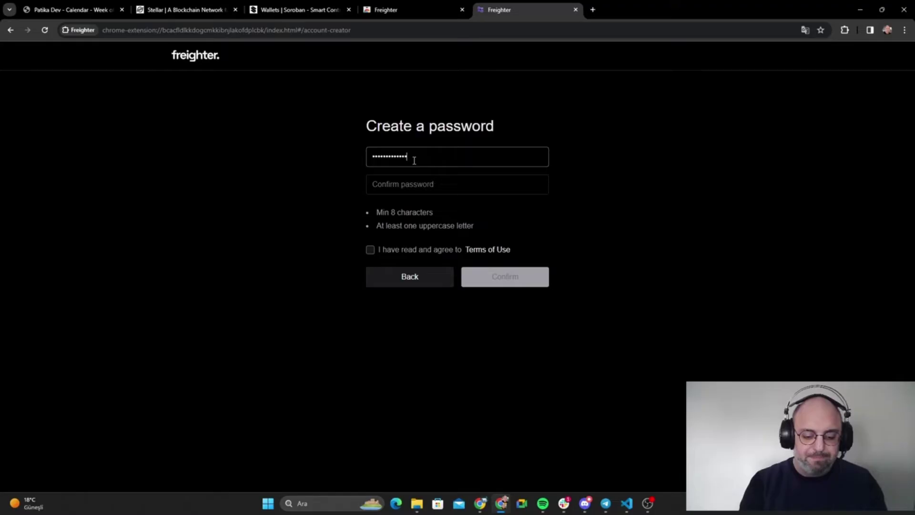
pyautogui.press('Tab')
pyautogui.write('•••')
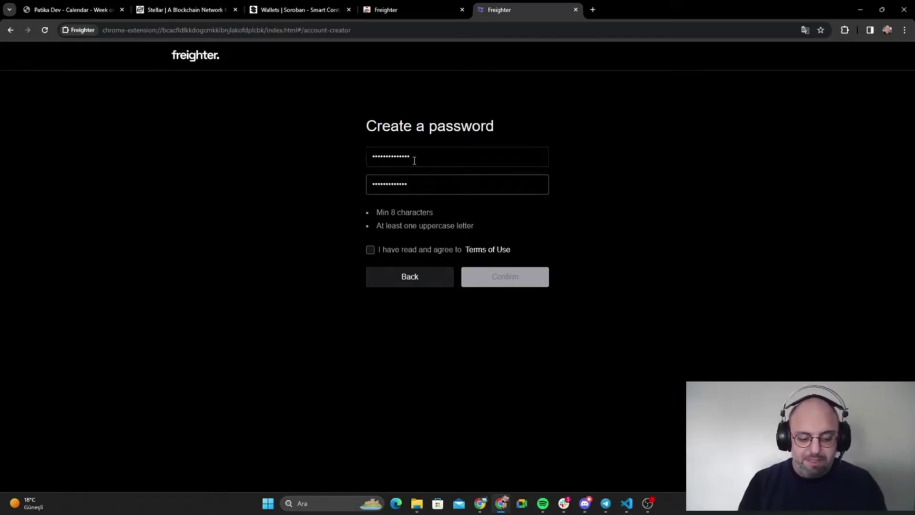
pyautogui.click(405, 254)
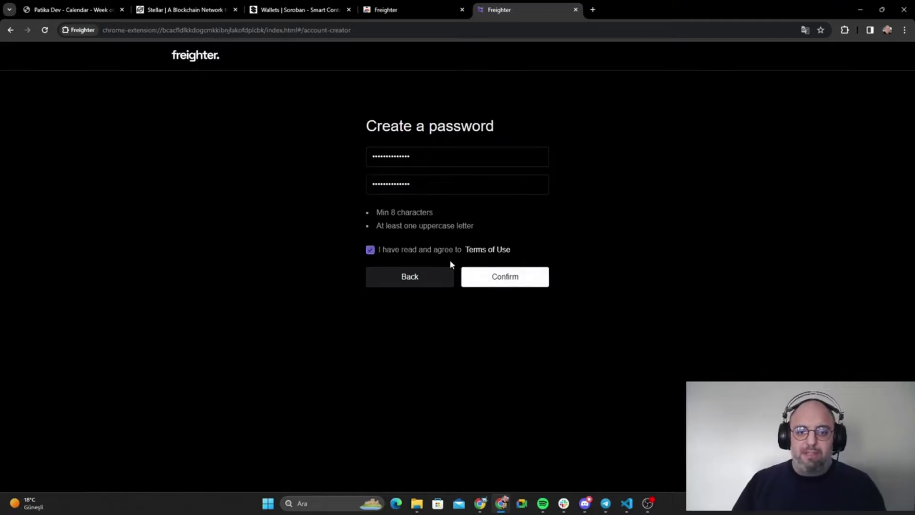
pyautogui.click(527, 281)
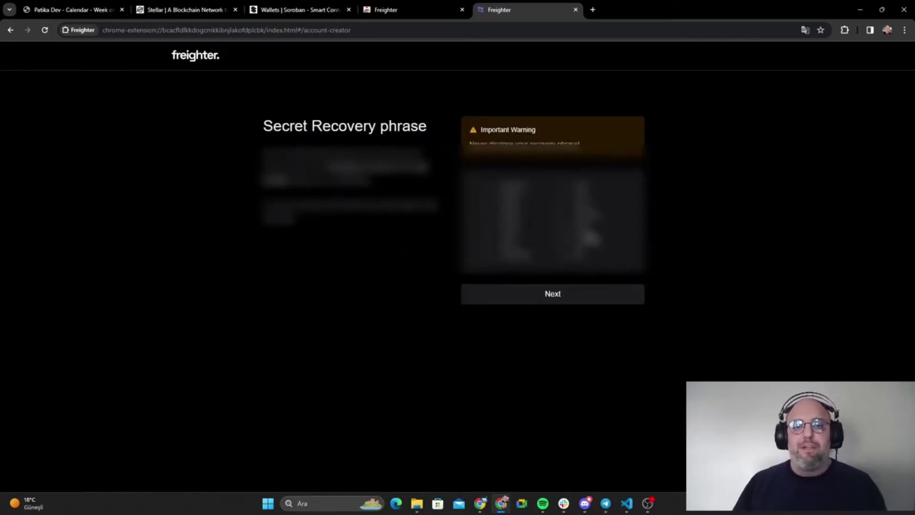
# Screenshot the recovery phrase into Paint, dock Chrome beside it, and continue to confirmation
pyautogui.moveTo(591, 236); pyautogui.dragTo(500, 178)
pyautogui.click(384, 242)
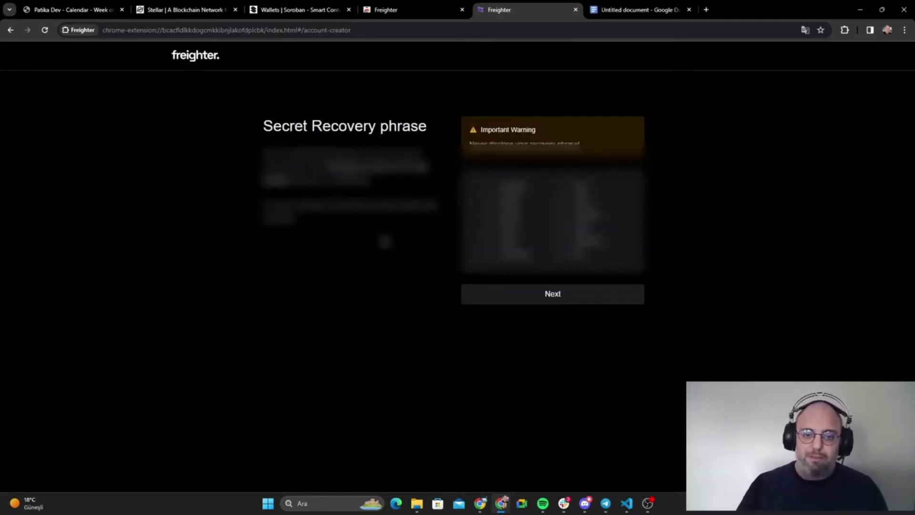
pyautogui.press('super+shift+s')
pyautogui.moveTo(443, 159); pyautogui.dragTo(653, 275)
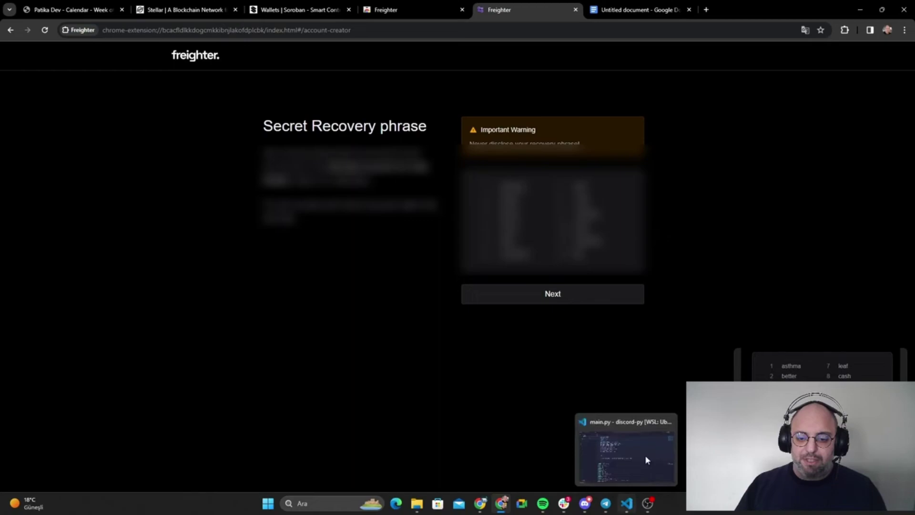
pyautogui.press('super+Left')
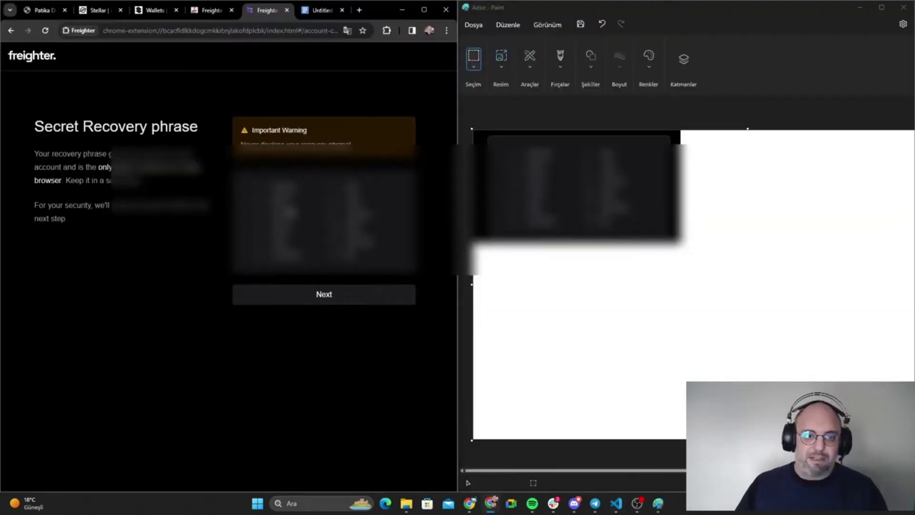
pyautogui.click(308, 299)
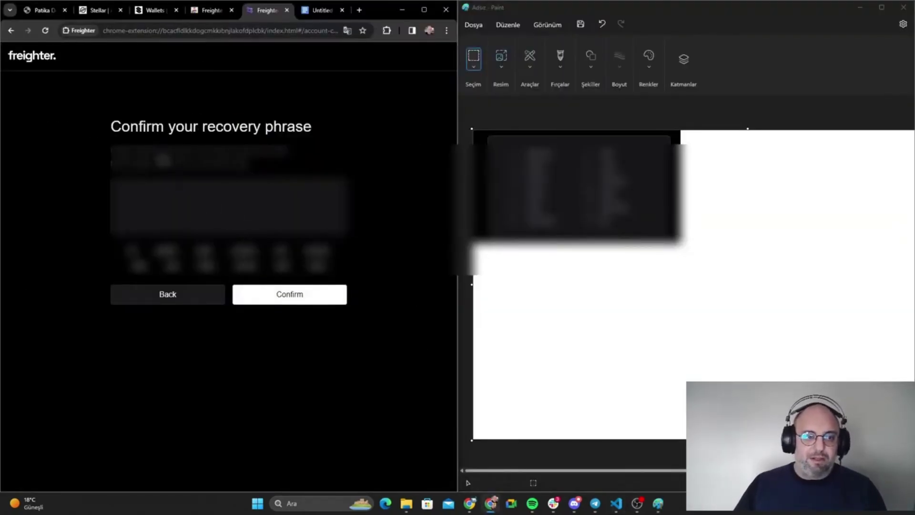
# Review the confirmation instructions and pick the first six phrase words in order
pyautogui.moveTo(113, 151); pyautogui.dragTo(290, 151)
pyautogui.moveTo(113, 163); pyautogui.dragTo(262, 167)
pyautogui.click(217, 207)
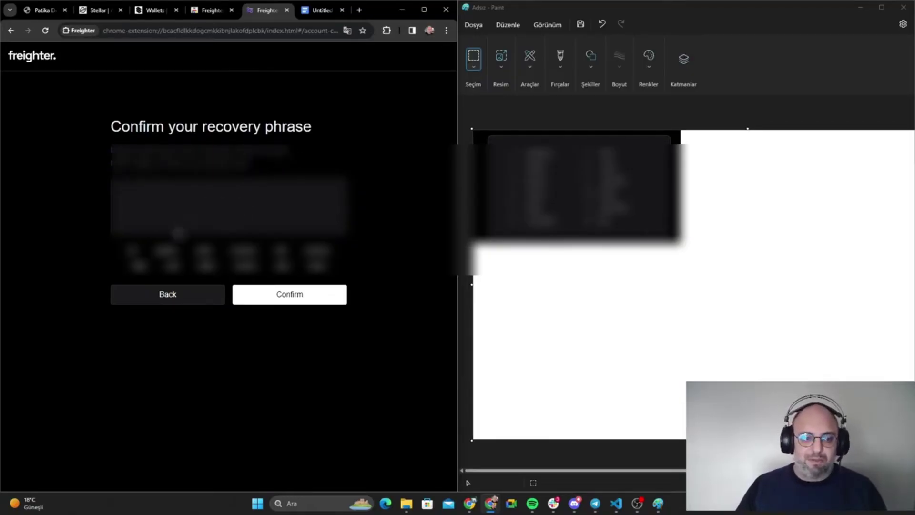
pyautogui.click(169, 255)
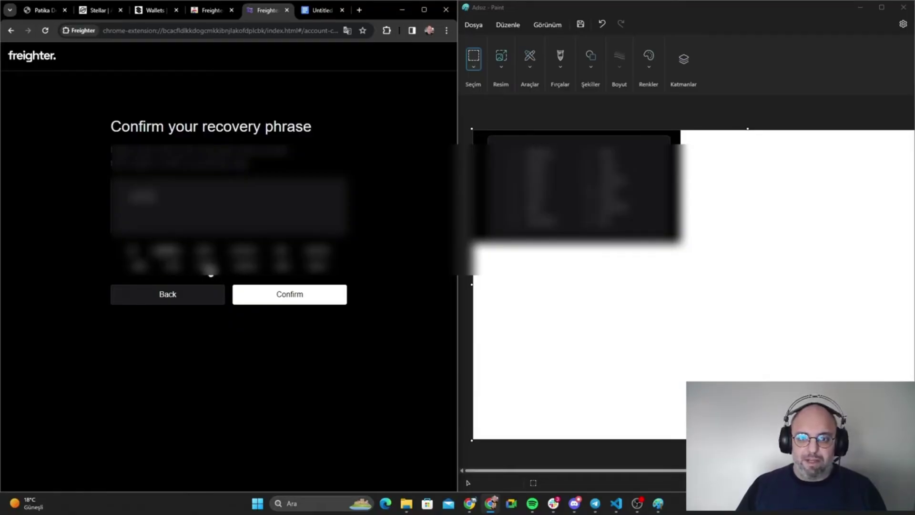
pyautogui.click(211, 272)
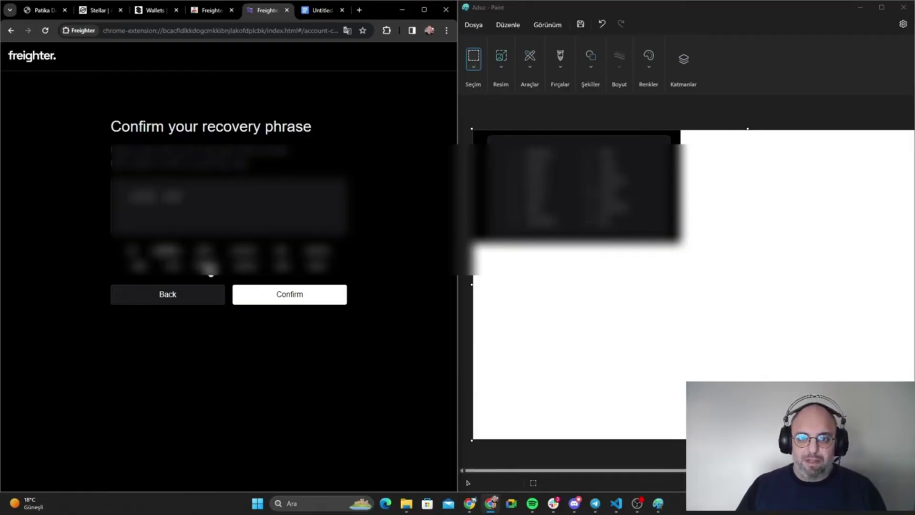
pyautogui.click(316, 267)
pyautogui.click(206, 257)
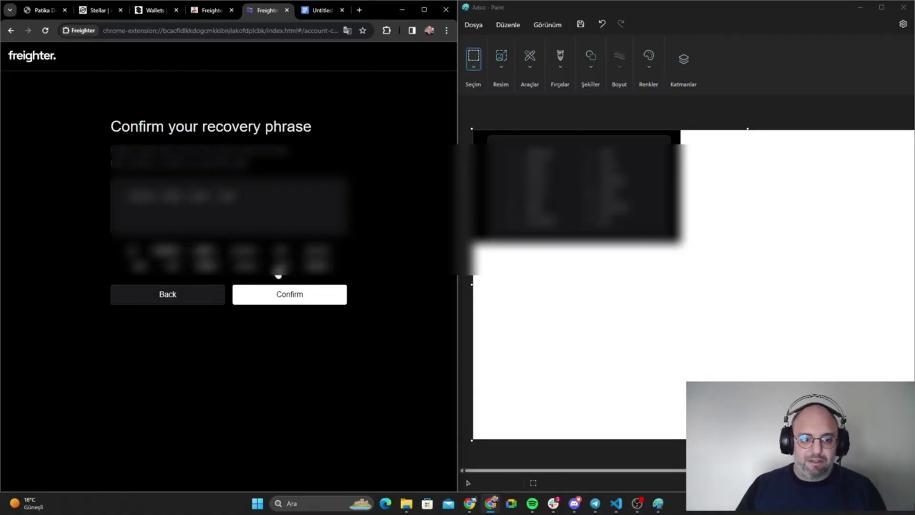
pyautogui.click(282, 267)
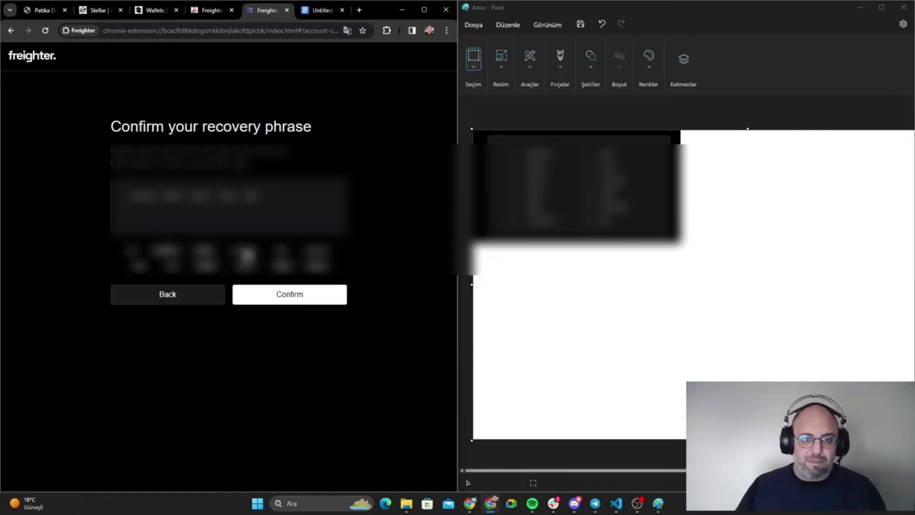
pyautogui.click(245, 254)
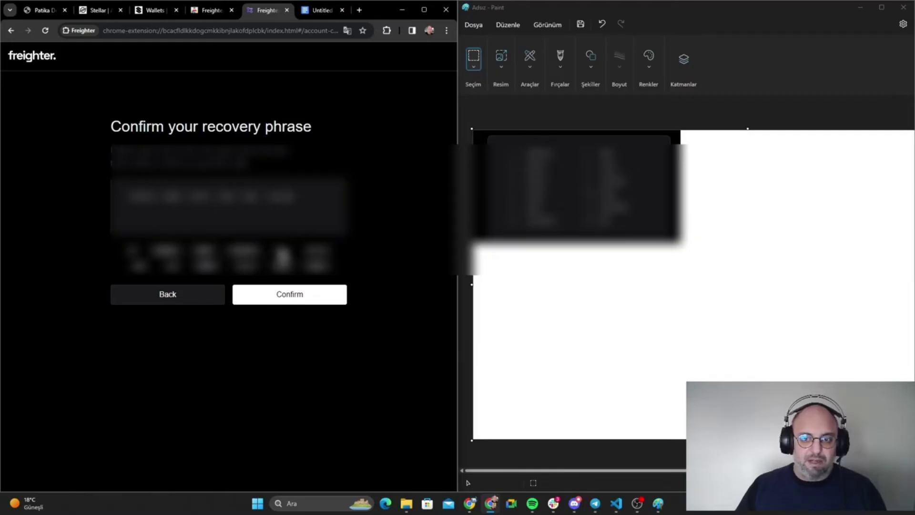
# Pick the remaining phrase words in order, ending with the final word
pyautogui.click(279, 253)
pyautogui.click(174, 270)
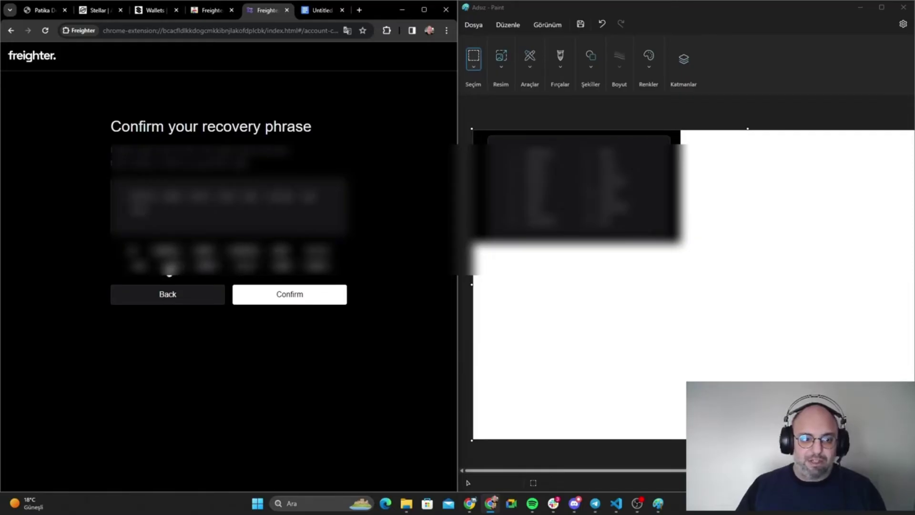
pyautogui.click(246, 267)
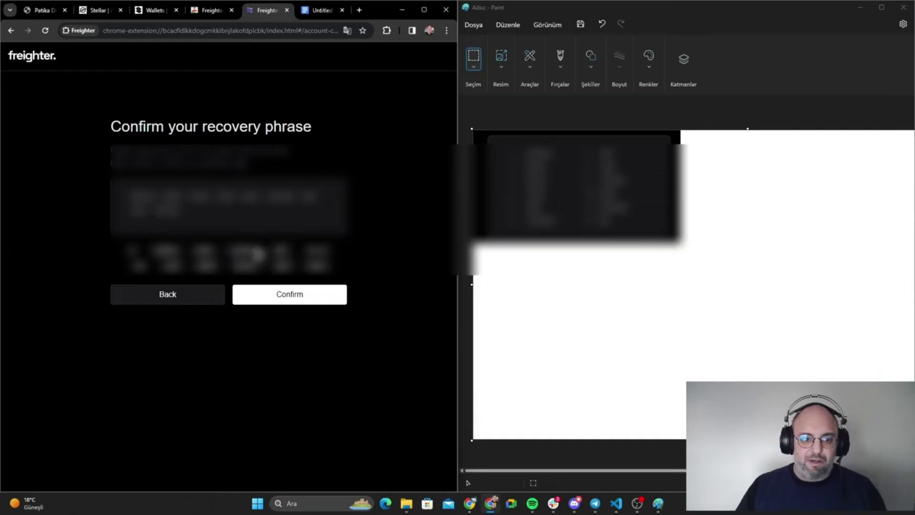
pyautogui.click(142, 265)
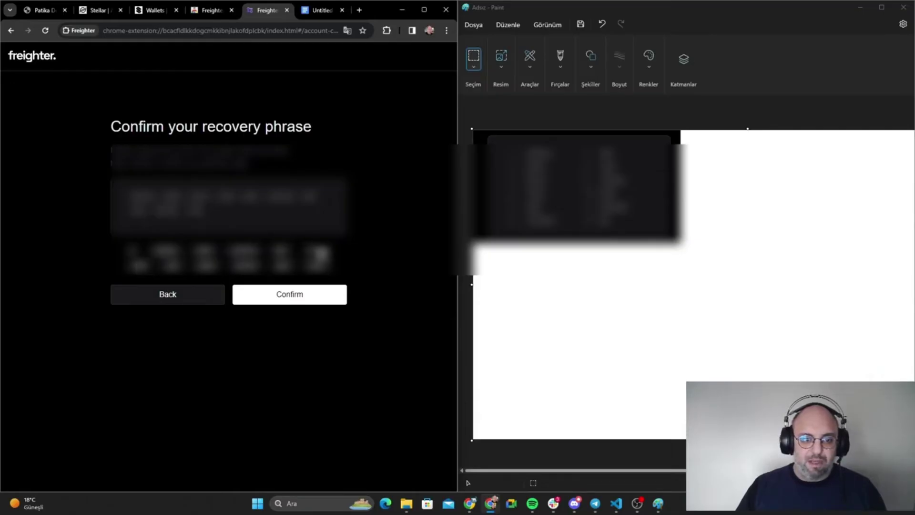
pyautogui.click(321, 255)
pyautogui.click(137, 260)
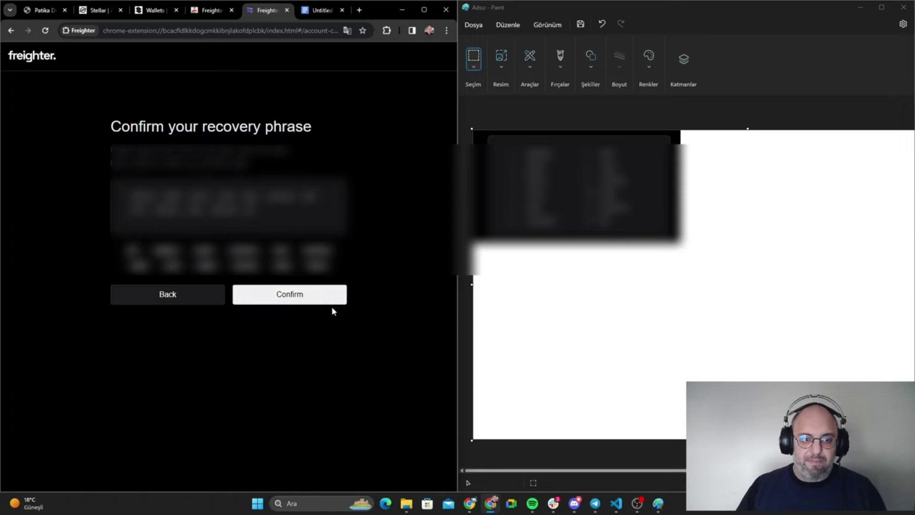
# Confirm the rebuilt recovery phrase, finish the Freighter setup, and maximize Chrome
pyautogui.click(313, 299)
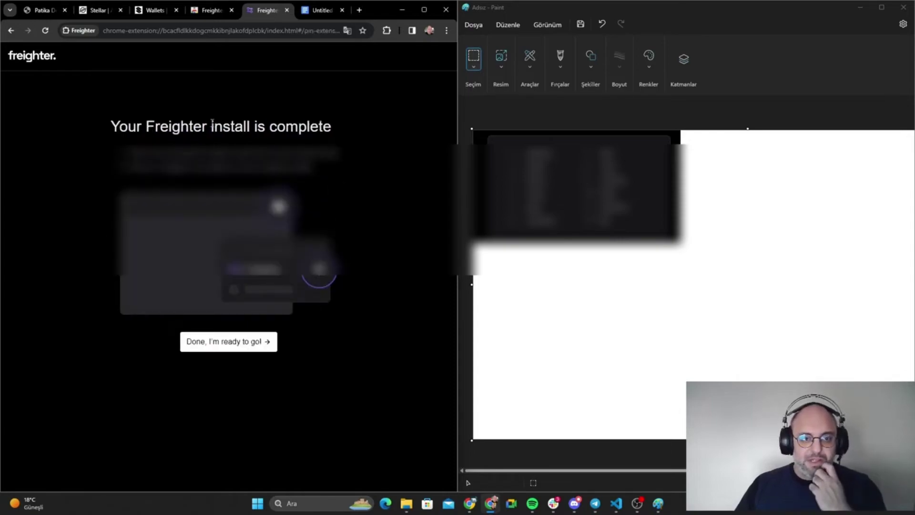
pyautogui.click(247, 343)
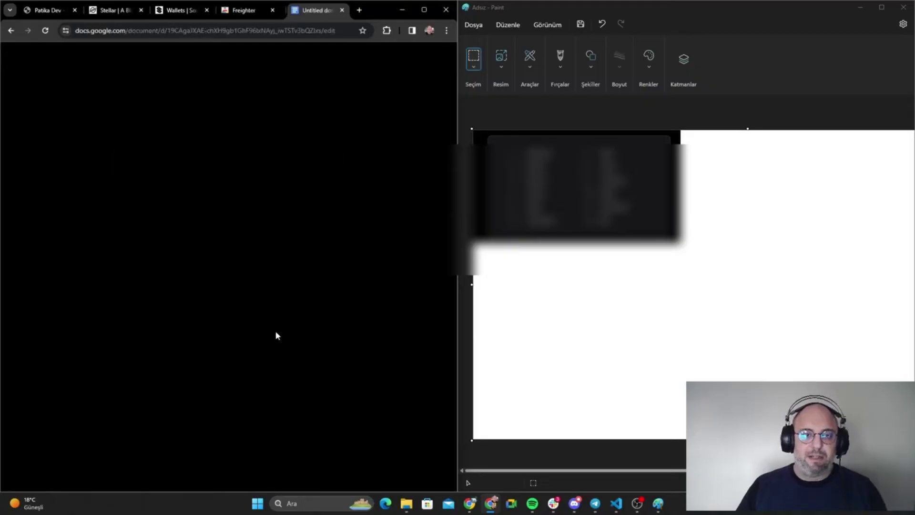
pyautogui.click(424, 10)
# Review the guide's instruction on opening Freighter's settings, then return to the Freighter store tab
pyautogui.click(300, 9)
pyautogui.scroll(4, 399, 202)
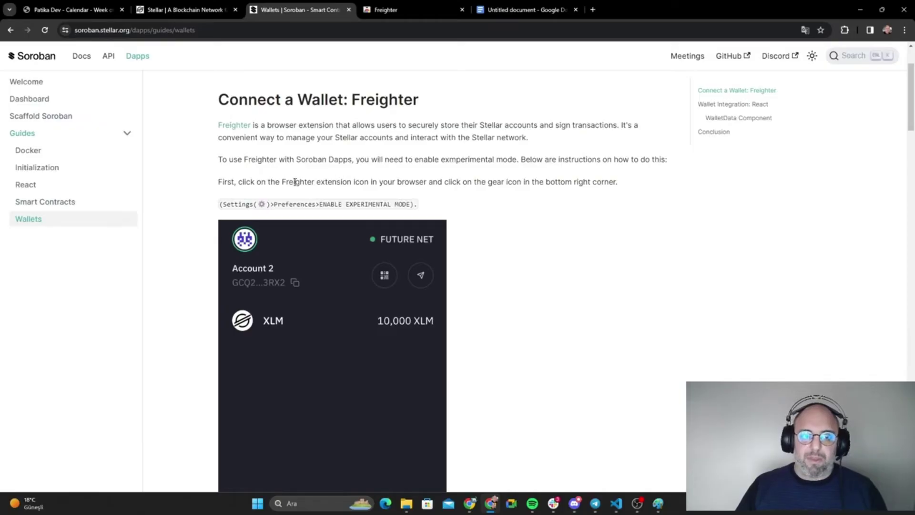
pyautogui.moveTo(304, 182); pyautogui.dragTo(582, 200)
pyautogui.scroll(-5, 516, 233)
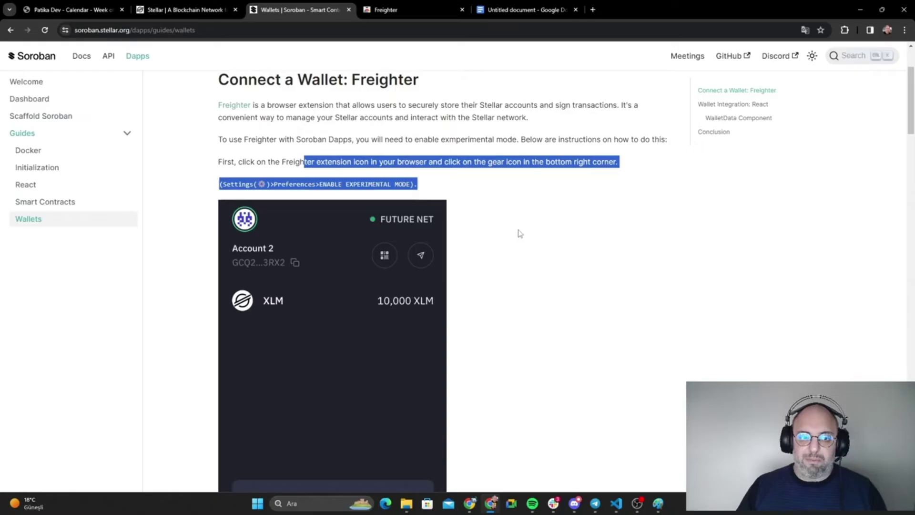
pyautogui.scroll(-6, 521, 233)
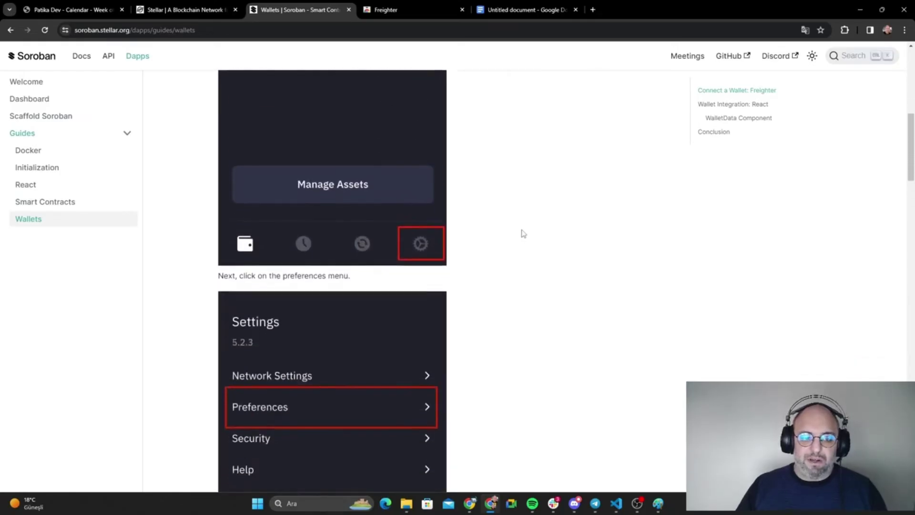
pyautogui.click(408, 7)
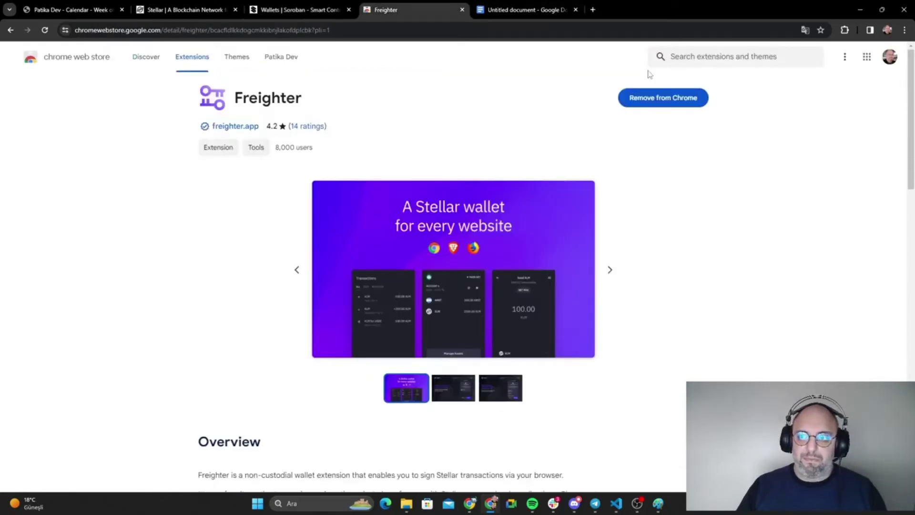
pyautogui.click(545, 10)
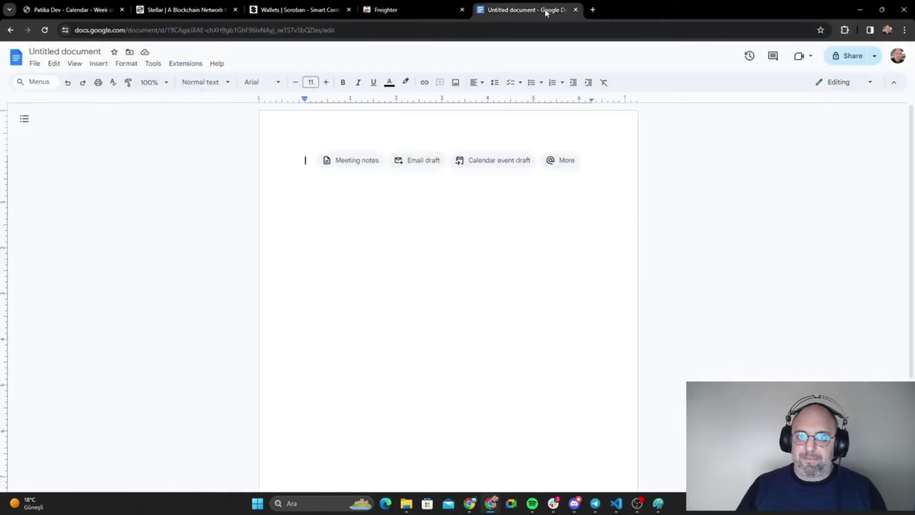
pyautogui.click(435, 8)
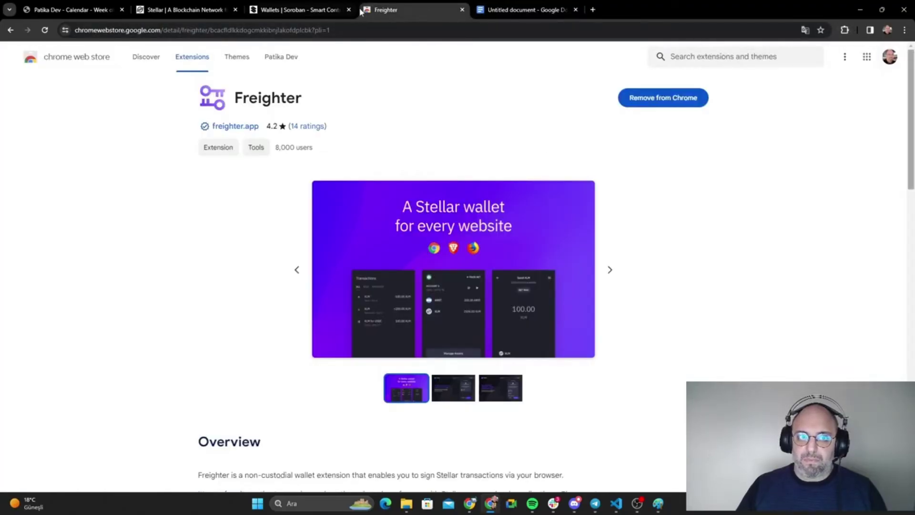
# Turn on experimental mode in Freighter's preferences, opened from the Extensions menu
pyautogui.click(838, 31)
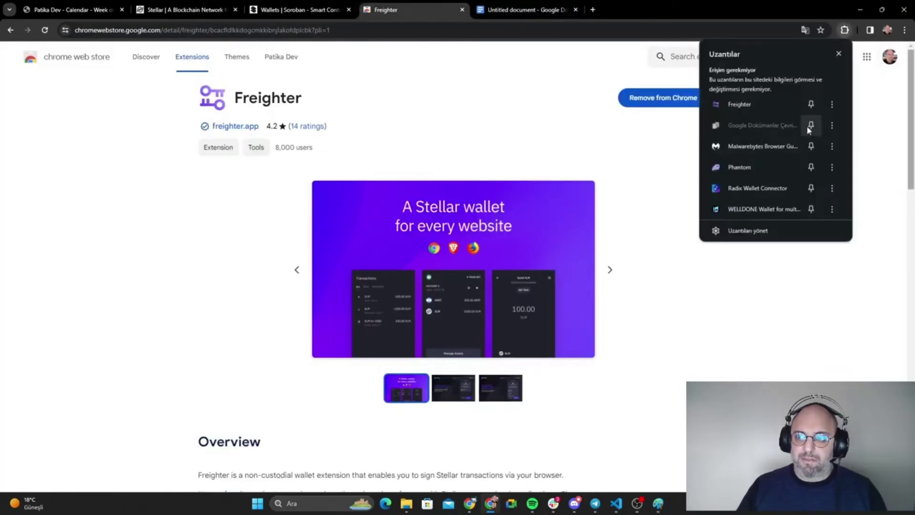
pyautogui.click(750, 108)
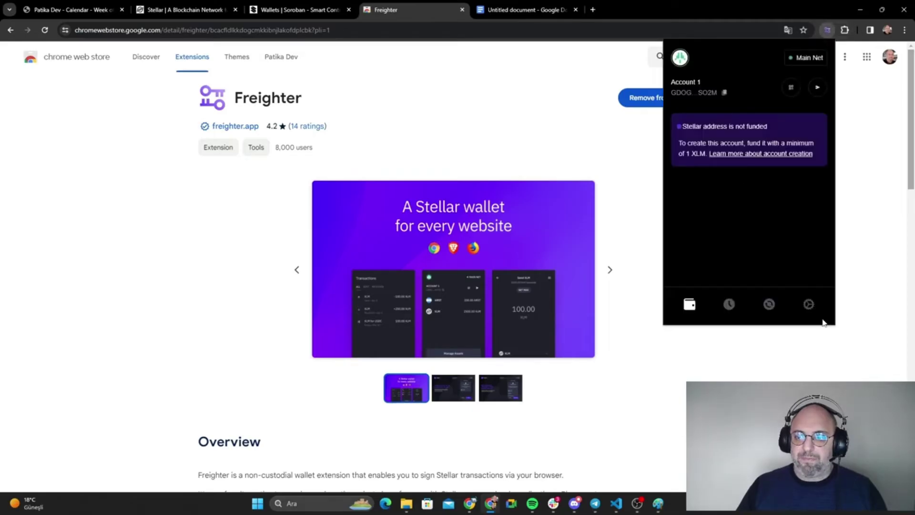
pyautogui.click(808, 304)
pyautogui.click(709, 114)
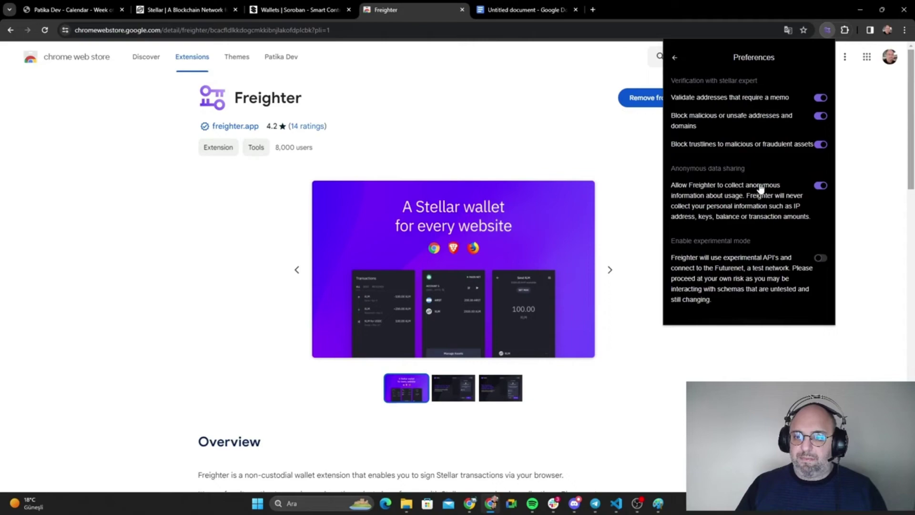
pyautogui.scroll(-1, 772, 214)
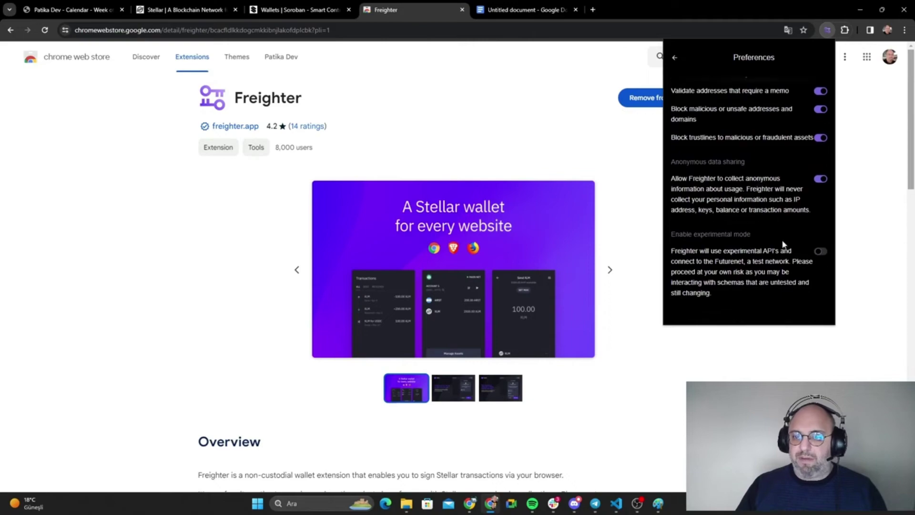
pyautogui.click(820, 252)
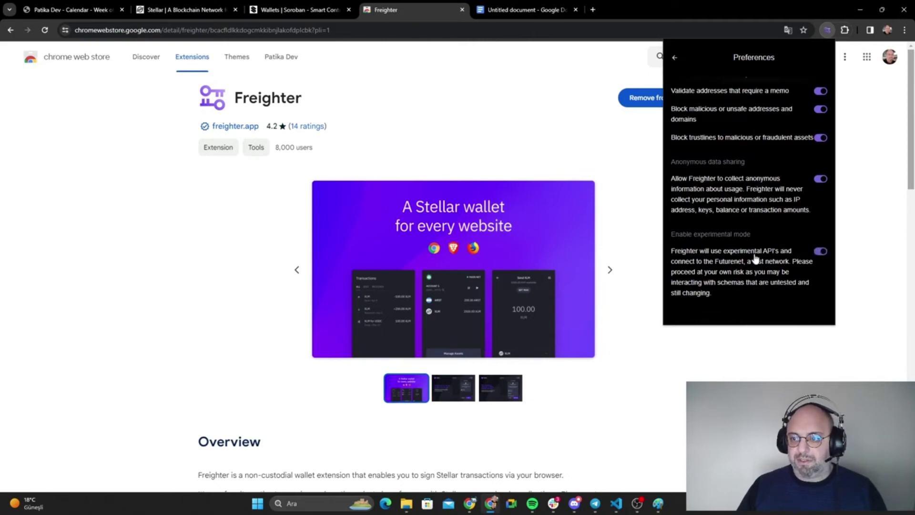
# Go back to Freighter's settings menu and return to the 'Wallets | Soroban' tab
pyautogui.scroll(1, 756, 243)
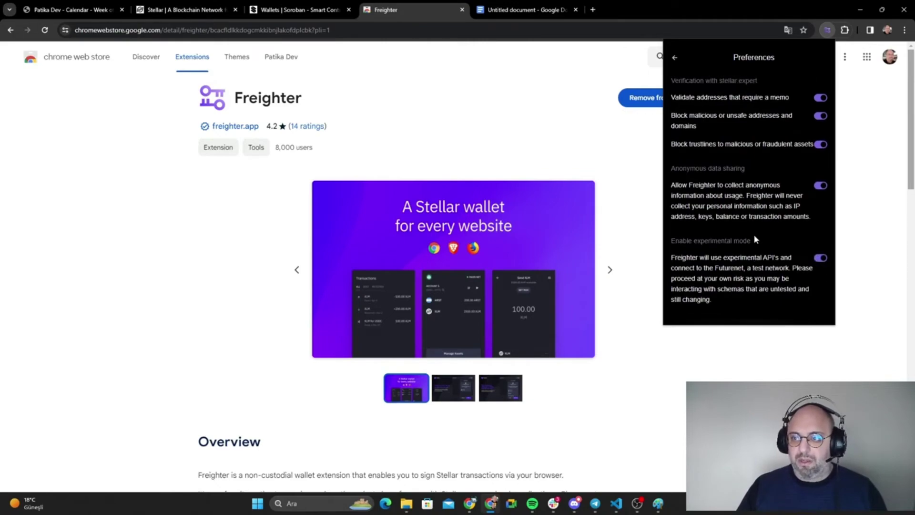
pyautogui.click(672, 59)
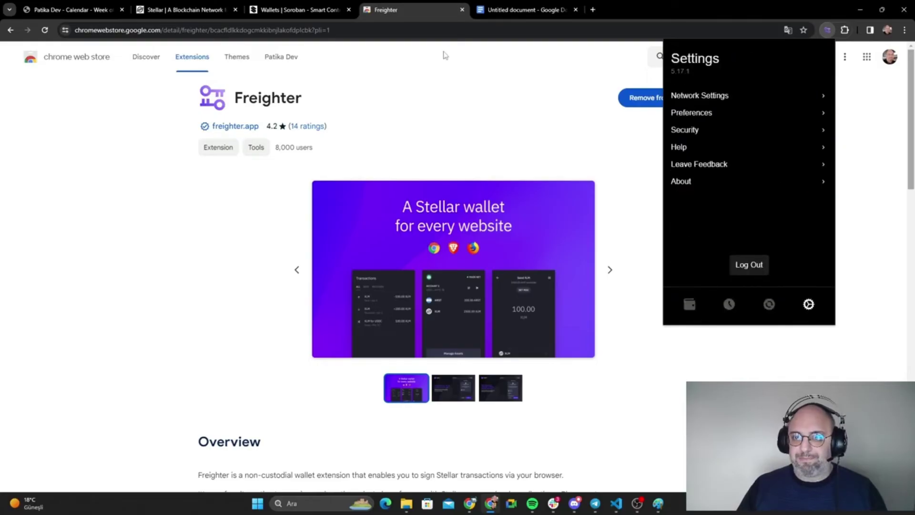
pyautogui.click(295, 10)
# Scroll the Wallets guide and highlight the sentences about the Connect button and the proper network
pyautogui.scroll(-1, 506, 291)
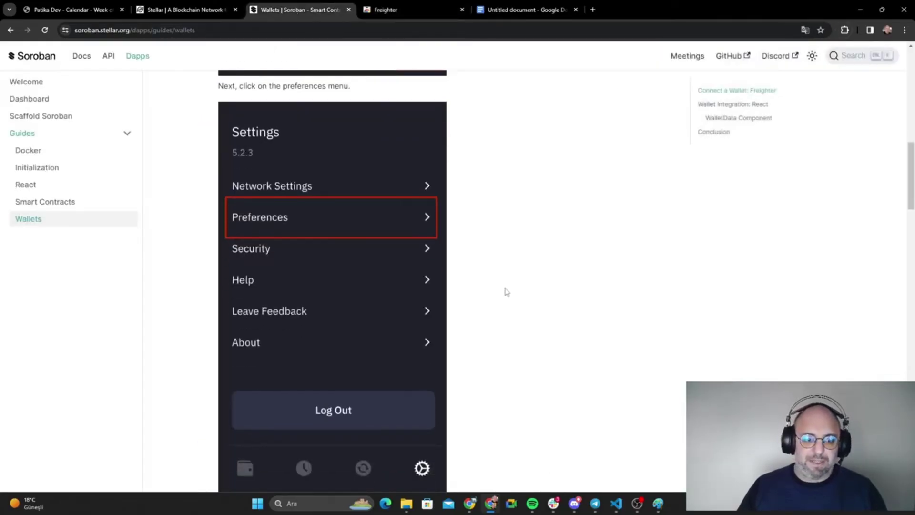
pyautogui.scroll(-10, 506, 292)
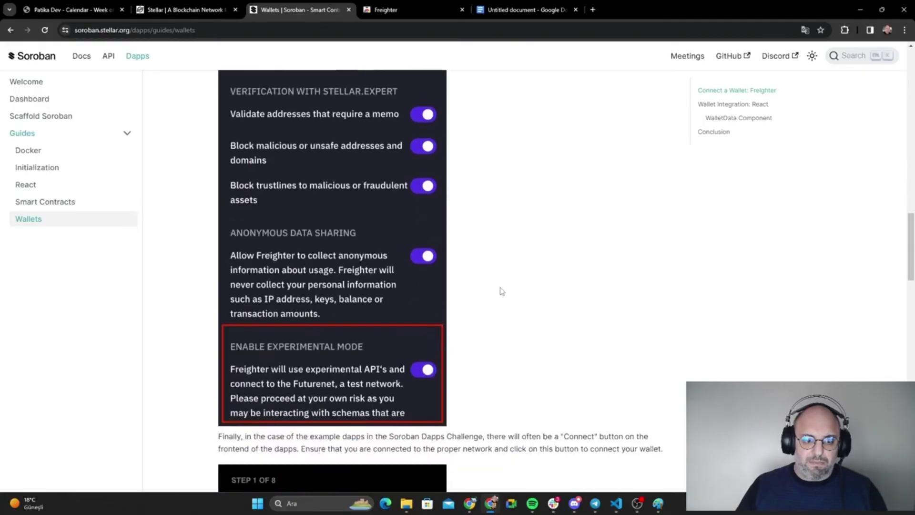
pyautogui.scroll(-6, 502, 290)
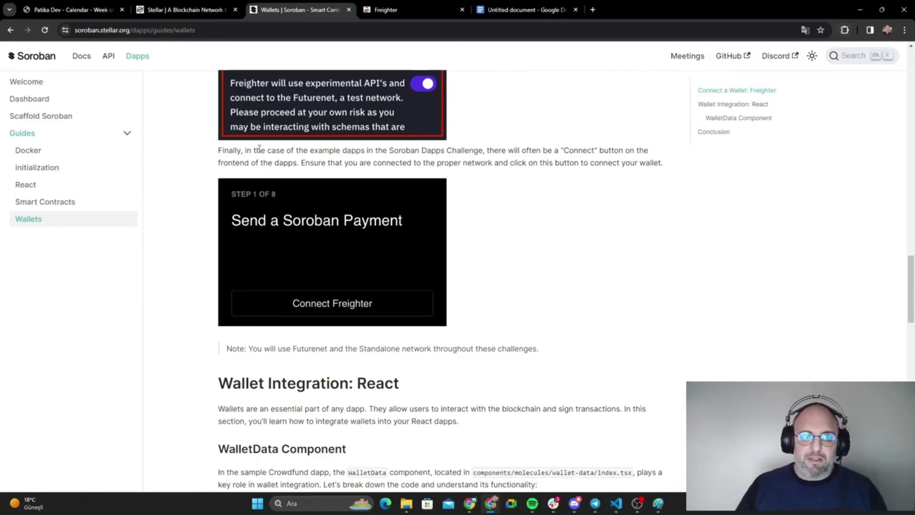
pyautogui.moveTo(254, 150); pyautogui.dragTo(656, 151)
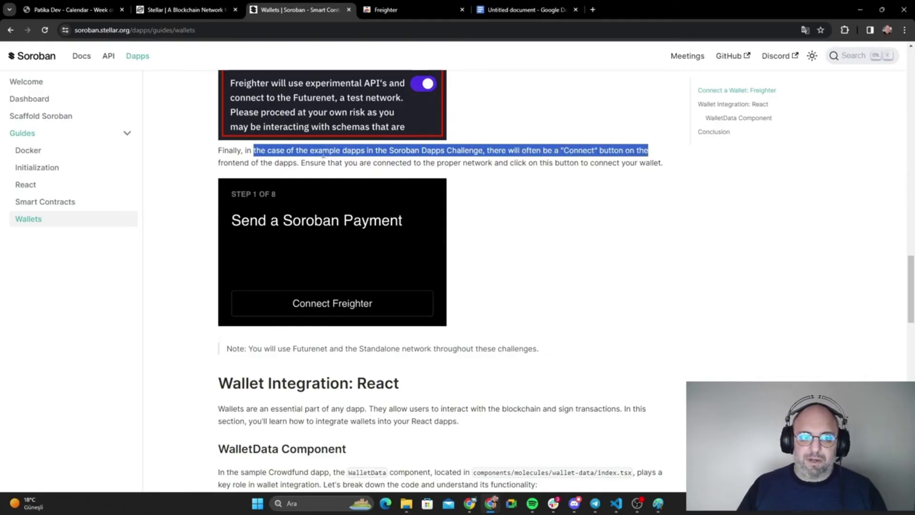
pyautogui.moveTo(229, 162); pyautogui.dragTo(664, 162)
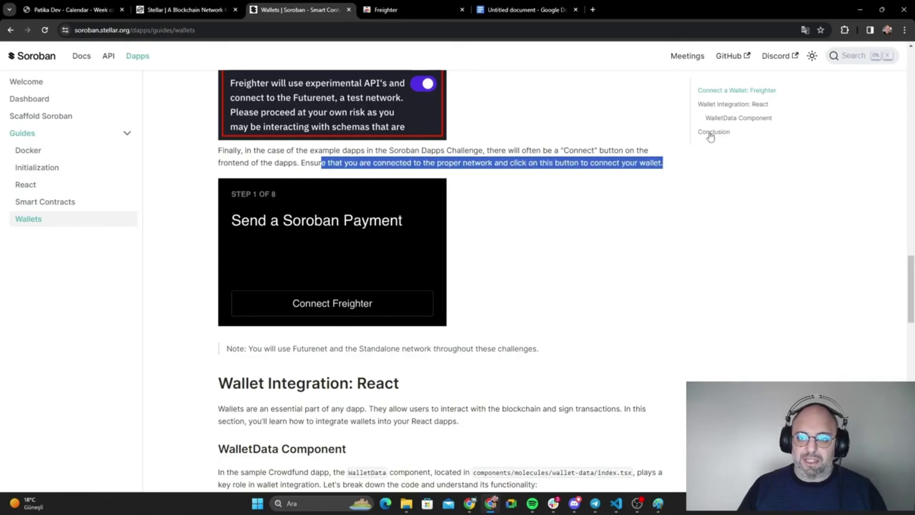
# Open Freighter's settings and check the experimental mode preference
pyautogui.click(845, 30)
pyautogui.click(745, 107)
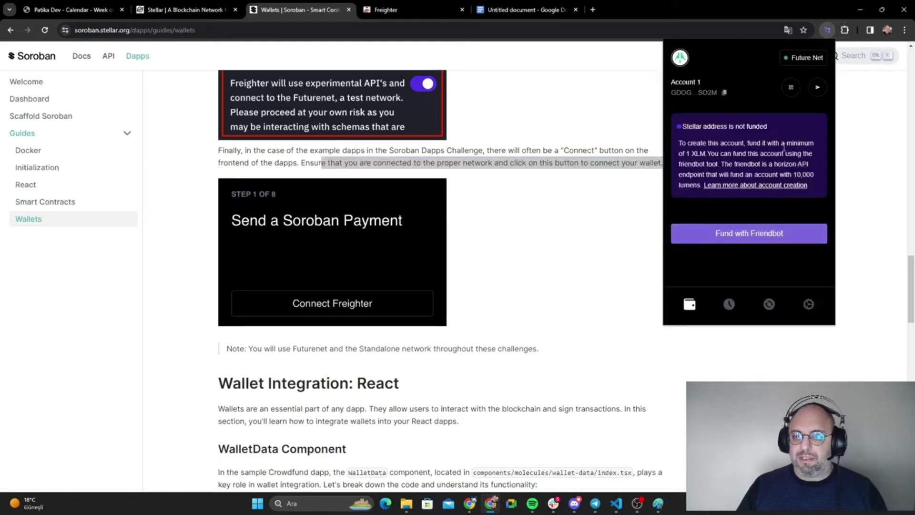
pyautogui.click(809, 304)
pyautogui.click(691, 114)
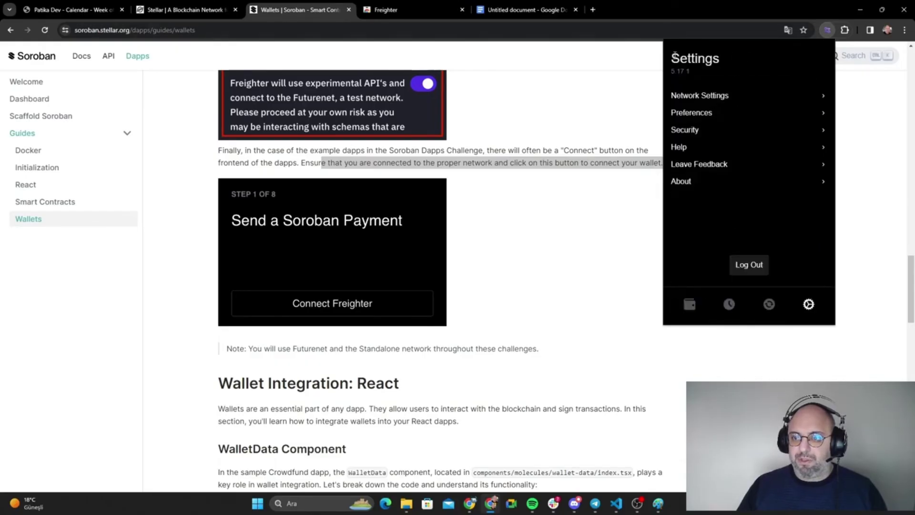
# Inspect the Test Net details in Network Settings, confirming Future Net, then back out to Settings
pyautogui.click(716, 95)
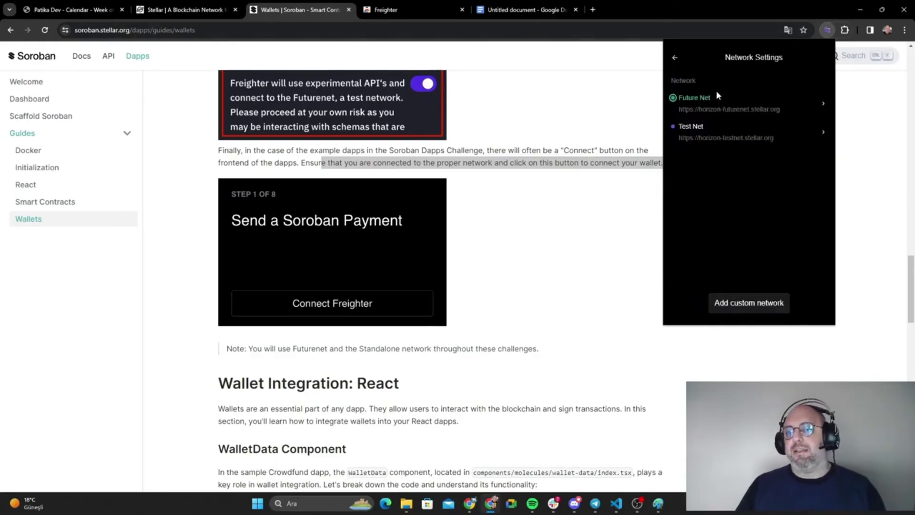
pyautogui.click(690, 127)
pyautogui.click(674, 58)
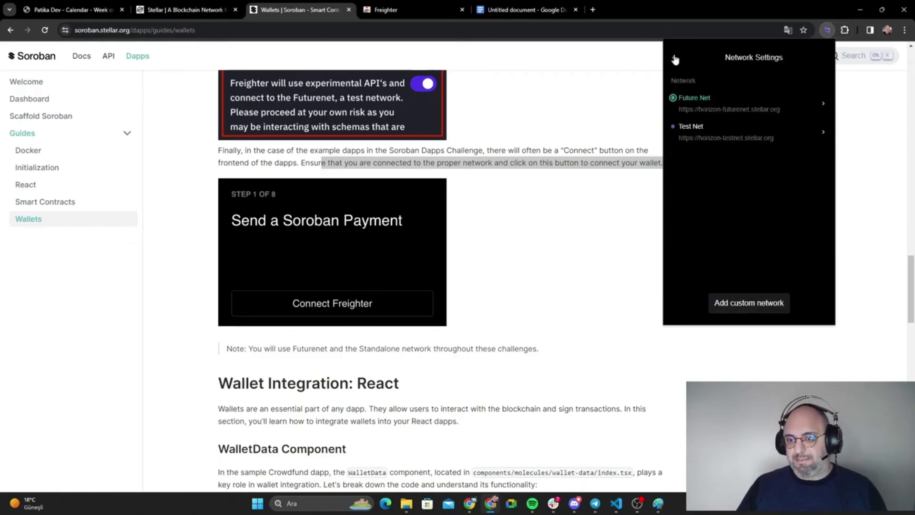
pyautogui.click(822, 131)
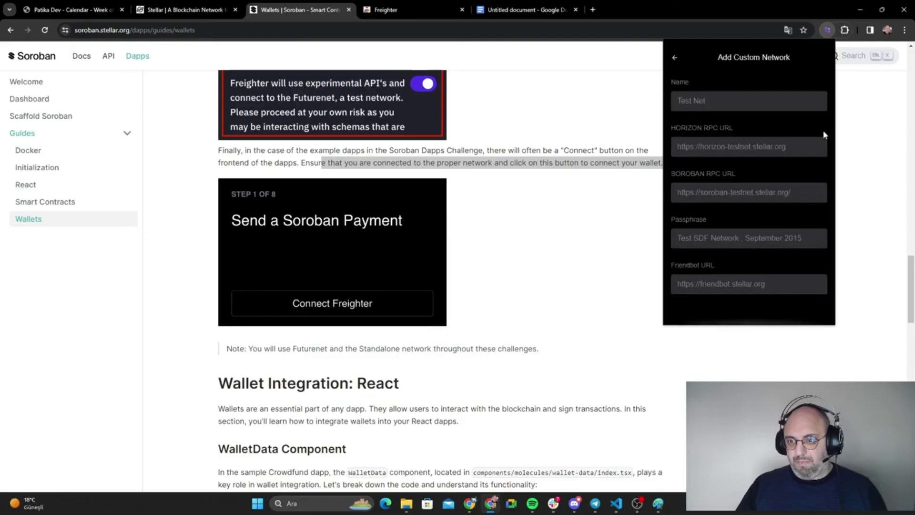
pyautogui.click(675, 59)
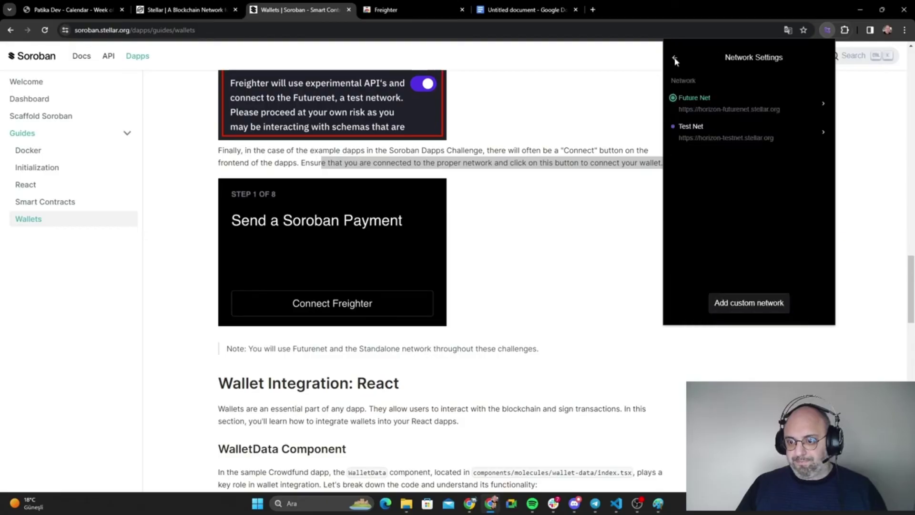
pyautogui.click(674, 59)
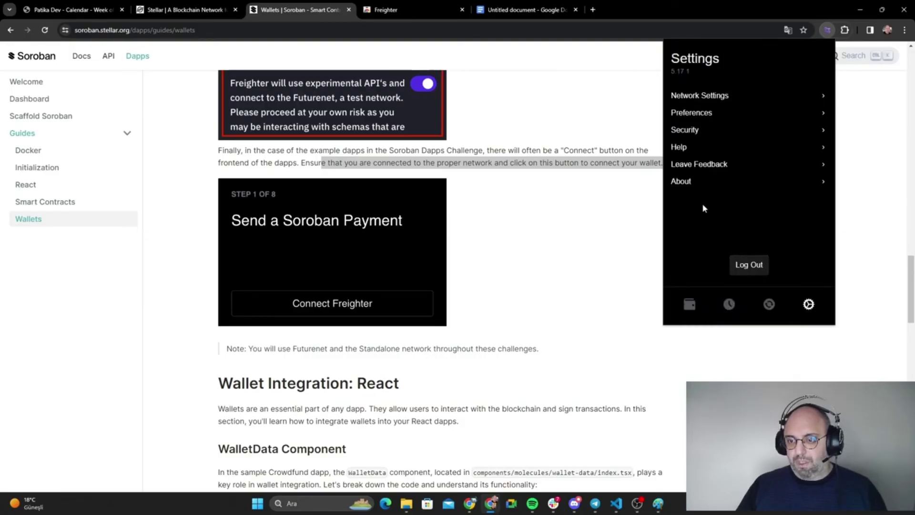
# Fund the account with 10,000 XLM via Friendbot and highlight the balance and Stellar Lumens name
pyautogui.click(688, 305)
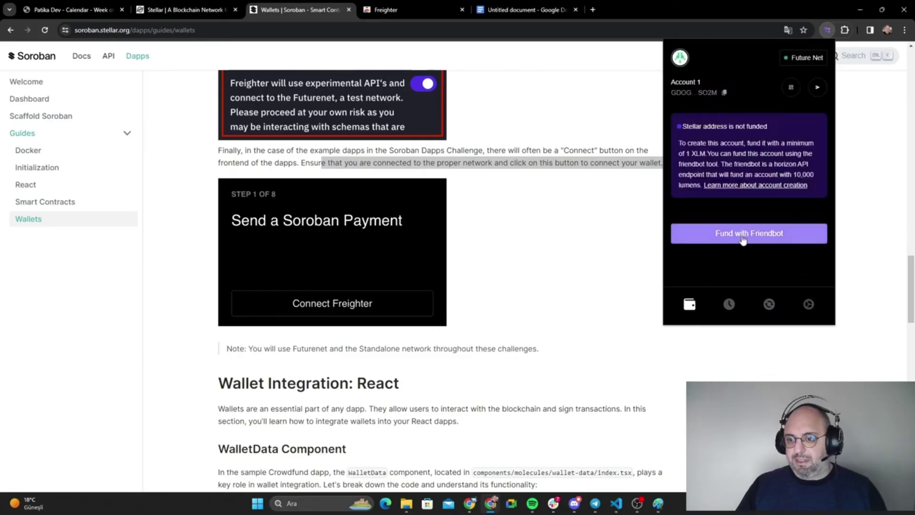
pyautogui.click(742, 238)
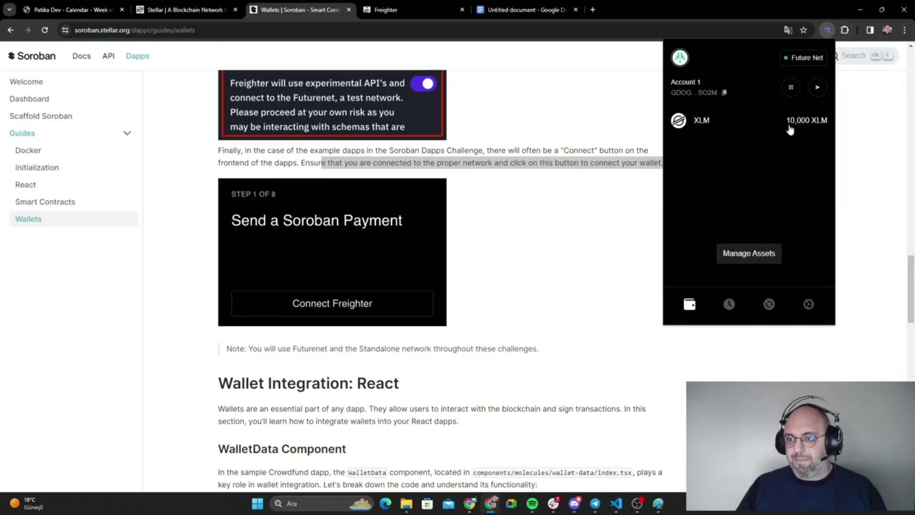
pyautogui.moveTo(828, 121); pyautogui.dragTo(674, 125)
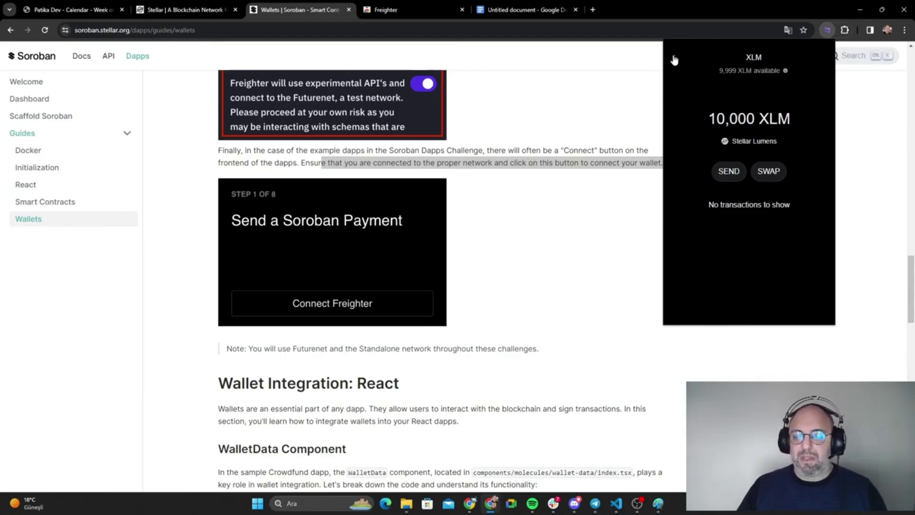
pyautogui.moveTo(782, 138); pyautogui.dragTo(727, 142)
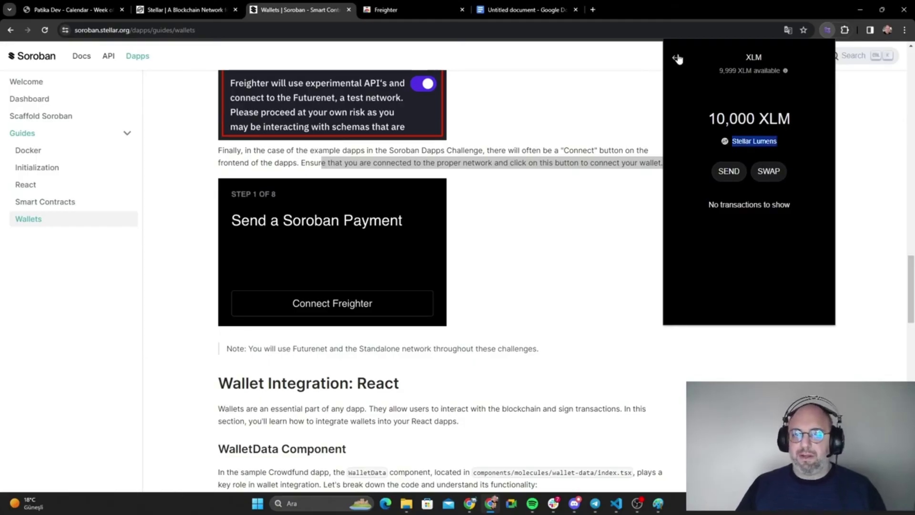
# Read down the Soroban wallets guide past the WalletData breakdown to its Conclusion
pyautogui.scroll(-4, 552, 215)
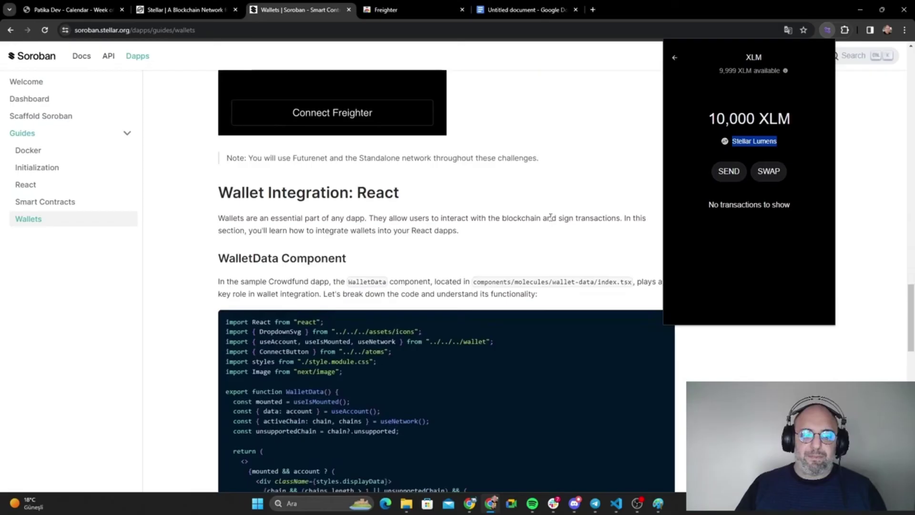
pyautogui.scroll(-3, 551, 211)
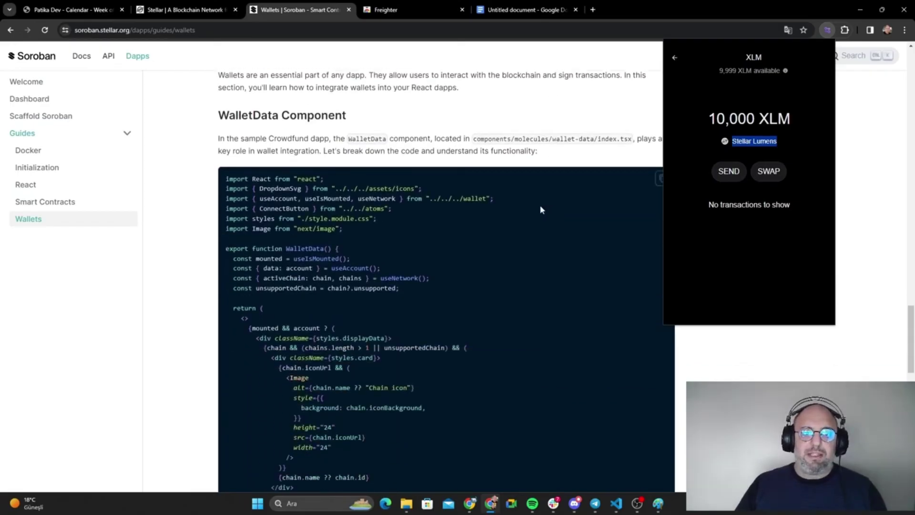
pyautogui.scroll(-1, 538, 207)
pyautogui.moveTo(226, 131); pyautogui.dragTo(515, 356)
pyautogui.scroll(-3, 515, 357)
pyautogui.scroll(-8, 522, 343)
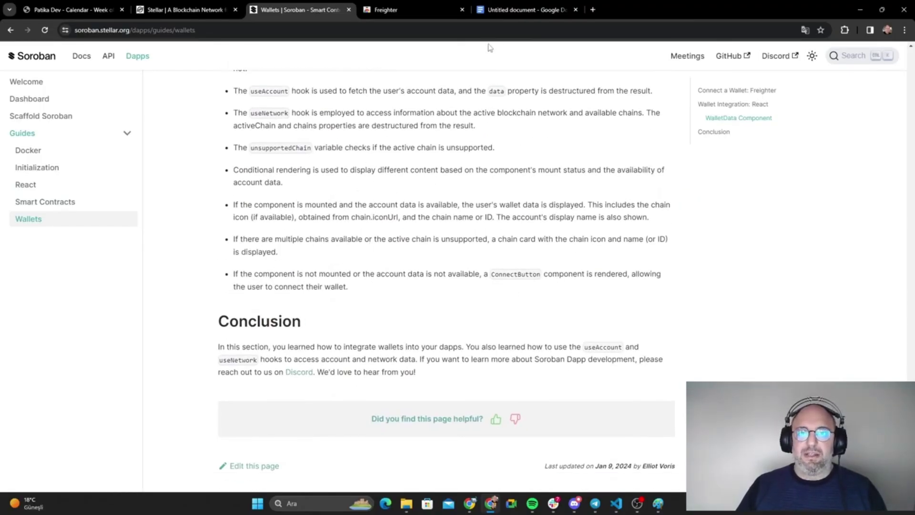
# Back on the wallets docs tab, open Freighter to check the 10,000 XLM Futurenet balance
pyautogui.click(399, 8)
pyautogui.click(306, 11)
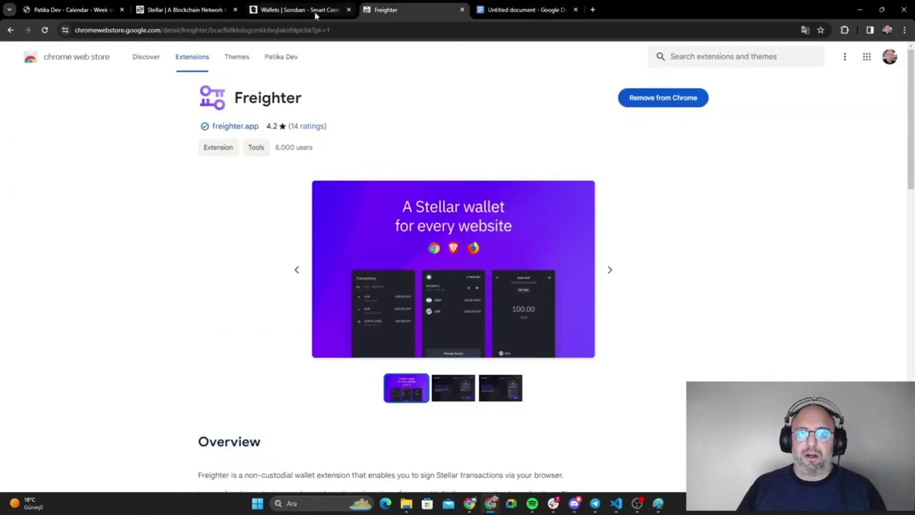
pyautogui.click(844, 30)
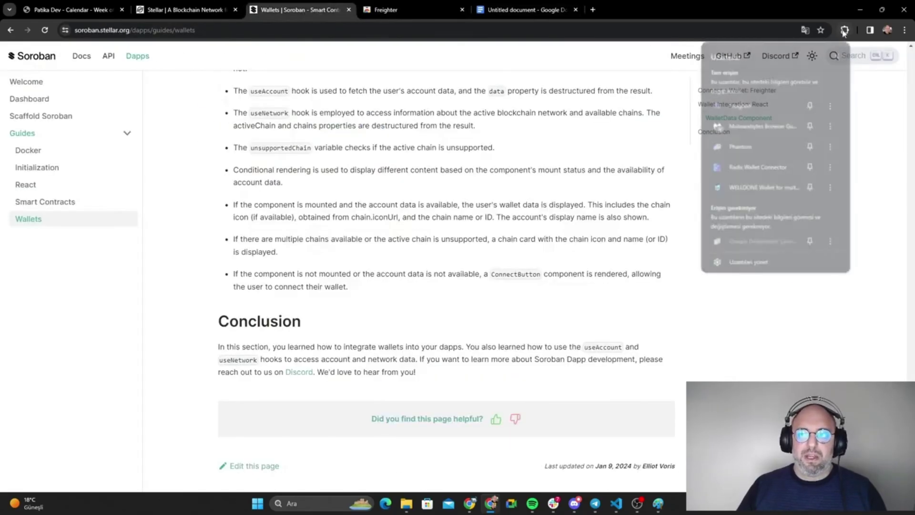
pyautogui.click(735, 106)
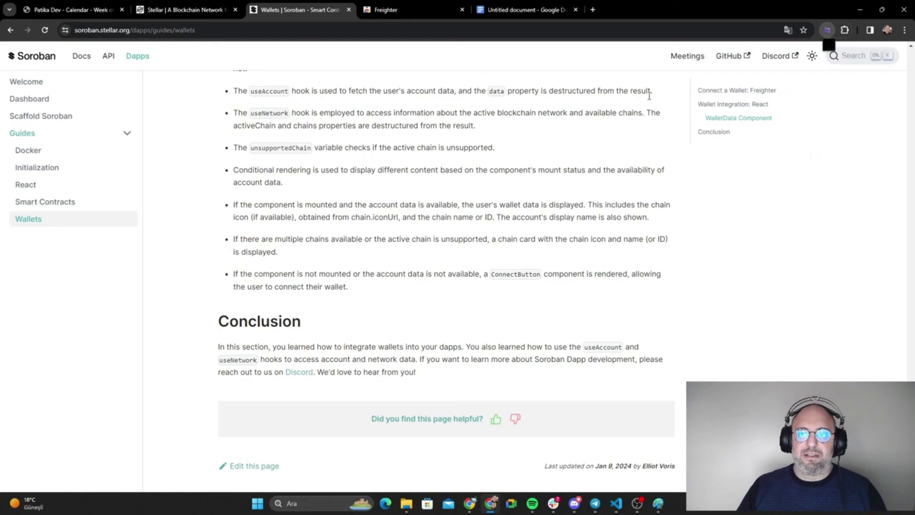